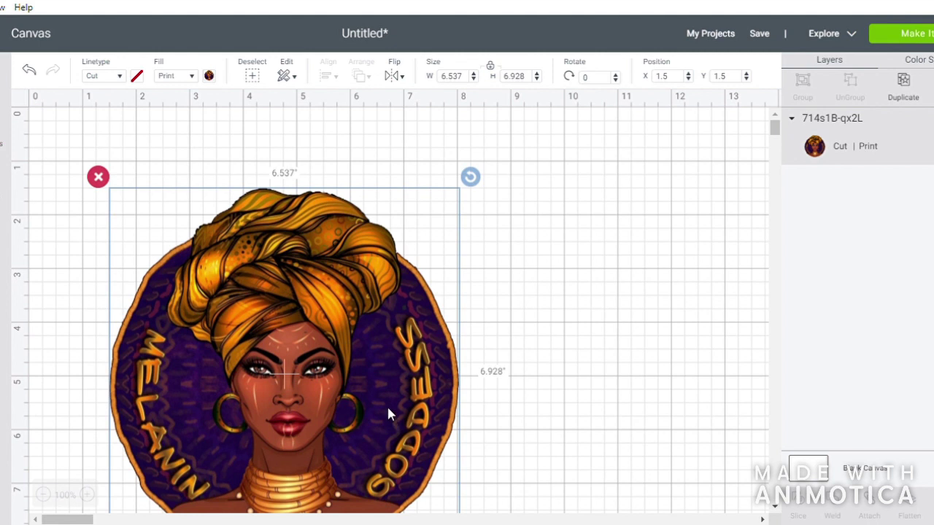
Move the round portrait image to about X 3.75, Y 0.5 on the canvas and deselect it.
drag(387, 413, 509, 357)
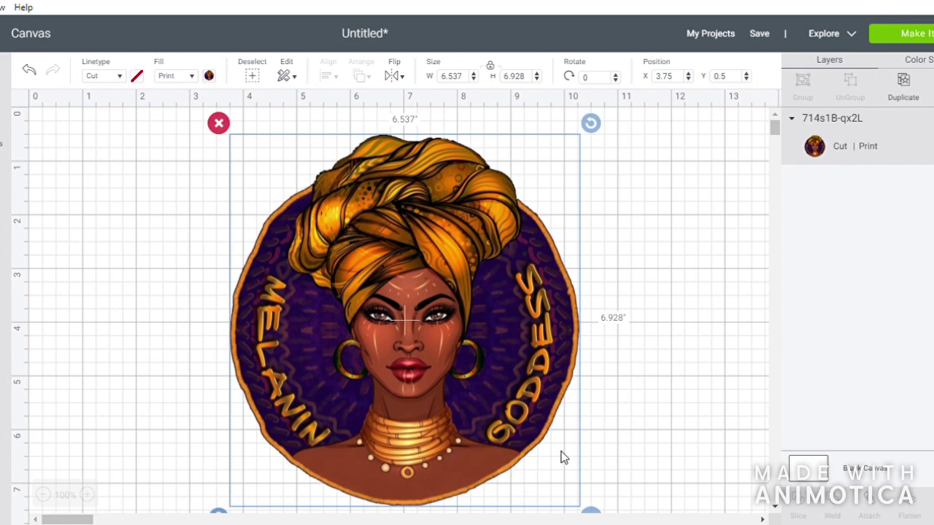
click(43, 494)
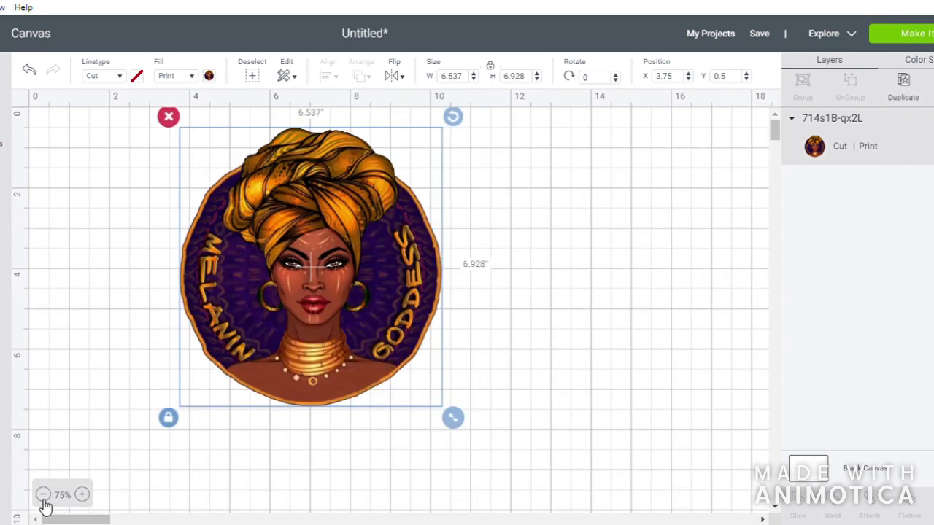
click(539, 429)
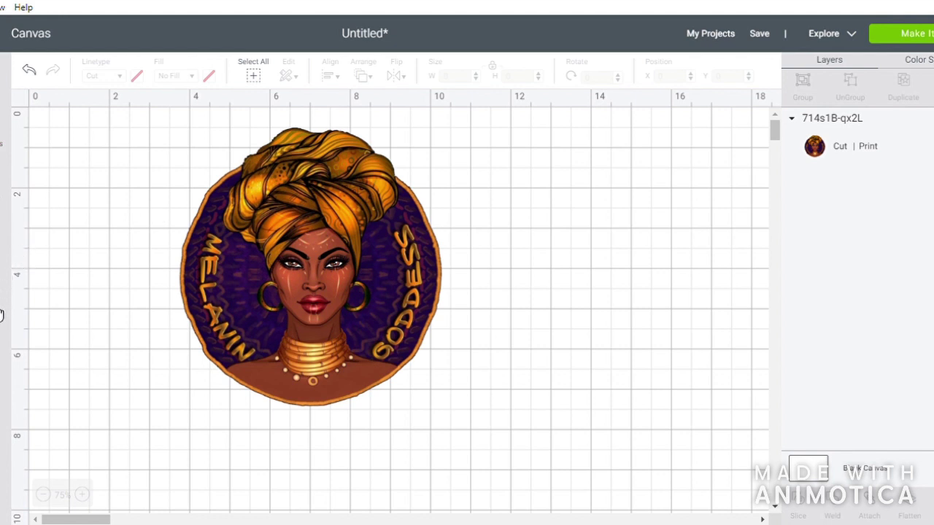
Add a square shape to the canvas and move the portrait image down to about Y 1.54.
click(0, 349)
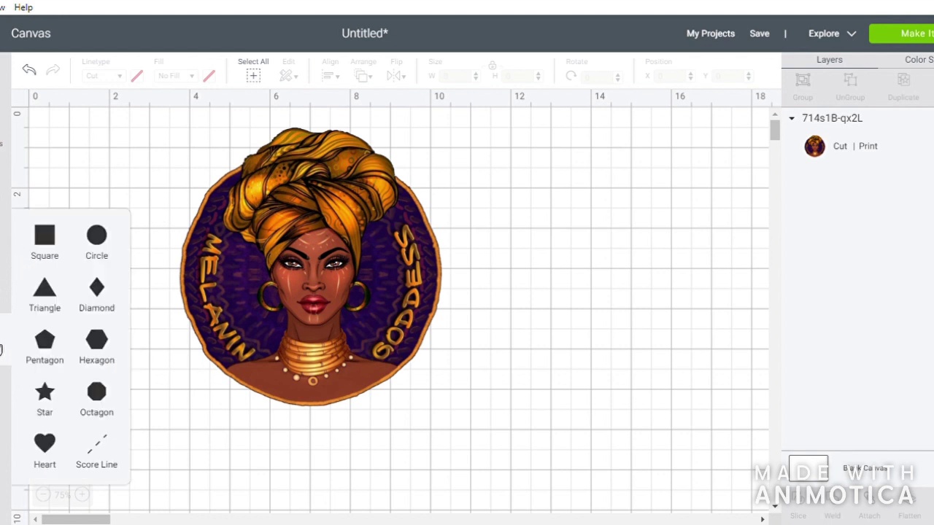
click(48, 238)
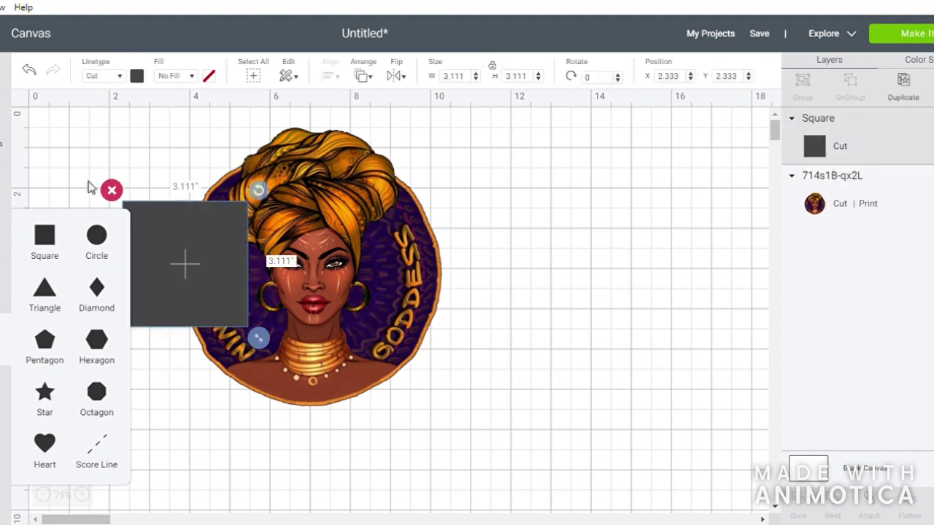
click(178, 141)
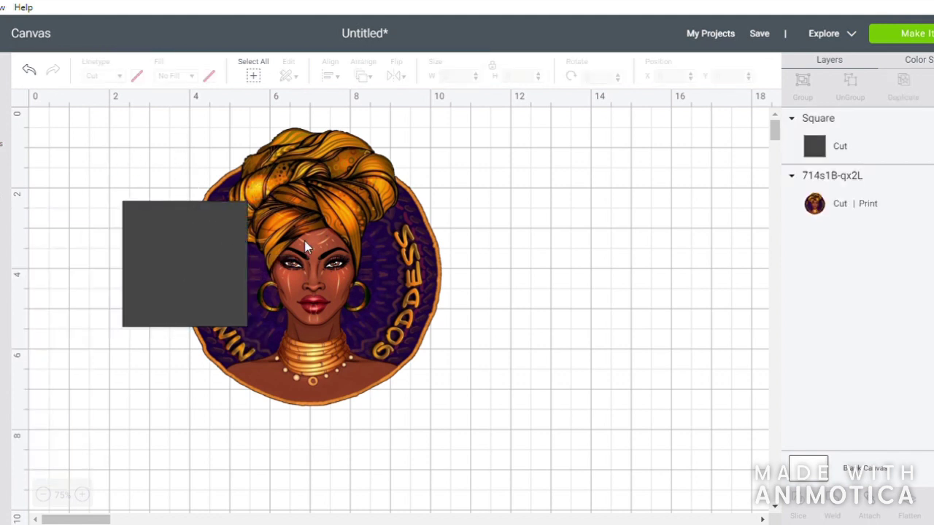
drag(305, 248, 305, 291)
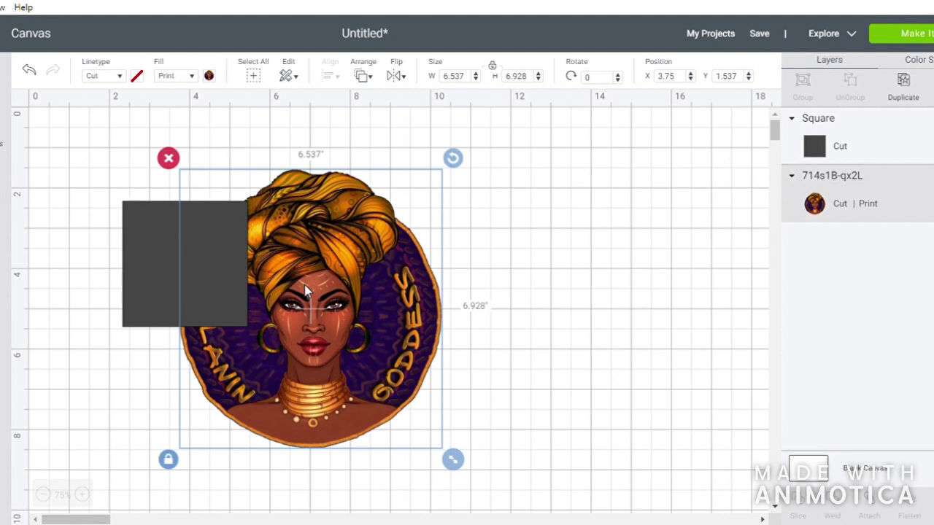
click(289, 149)
Place the square over the image's left half and stretch it without locked proportions to about 3.83 by 8.61 inches.
drag(191, 256, 271, 178)
click(189, 262)
drag(242, 222, 208, 230)
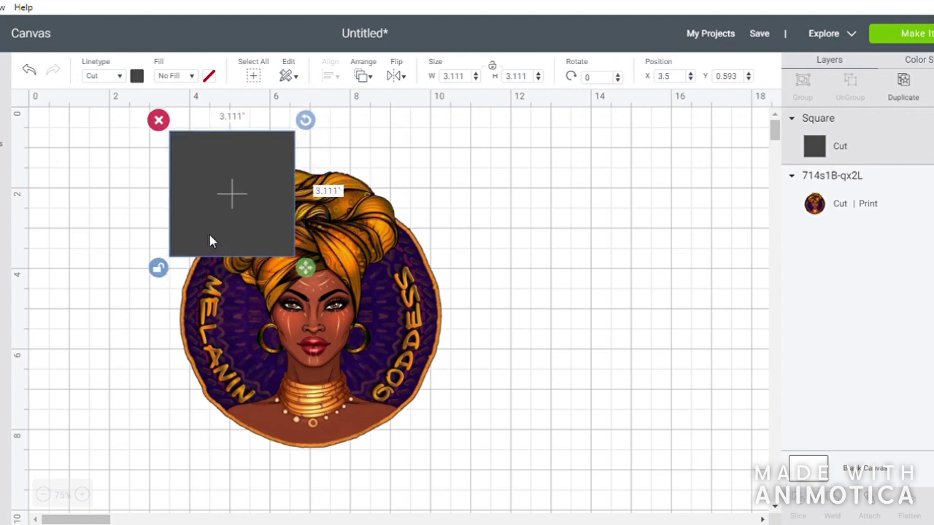
drag(295, 272, 306, 472)
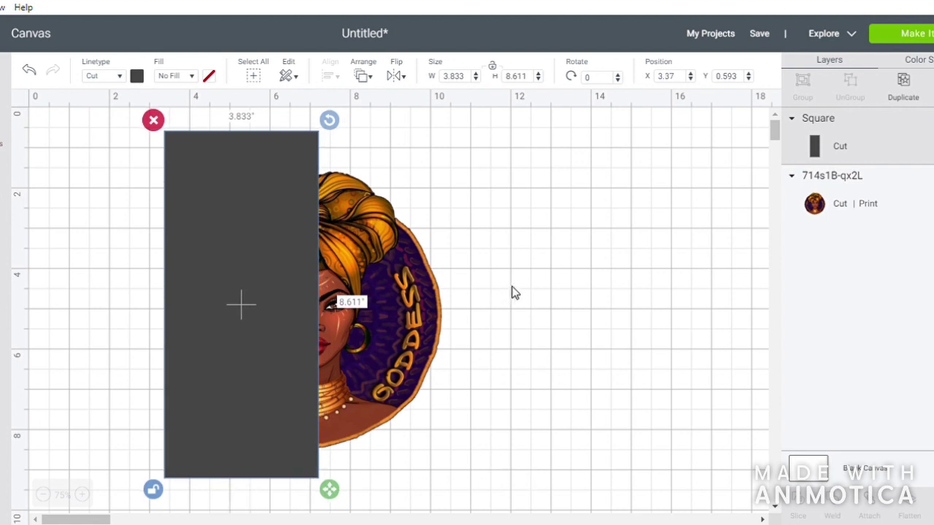
Slice the image with the rectangle and delete the rectangle piece lying outside the image outline.
drag(492, 194, 167, 395)
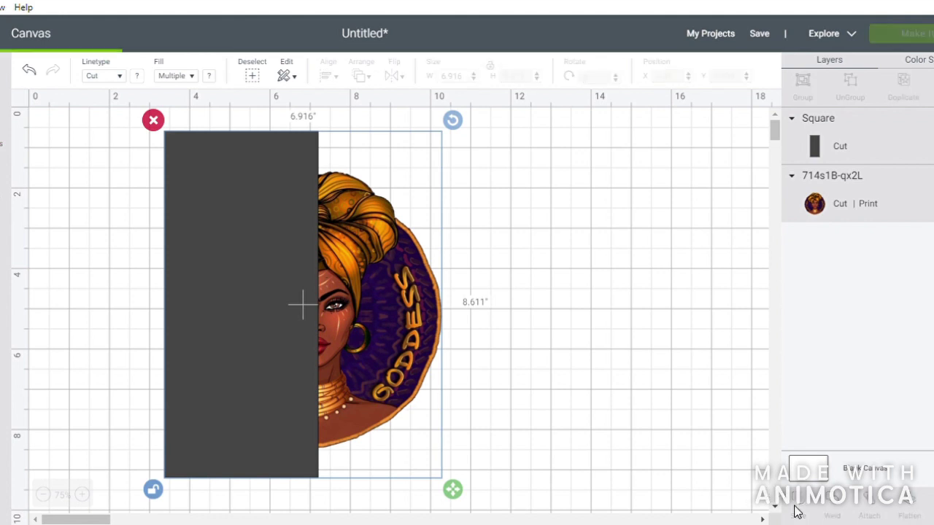
click(798, 513)
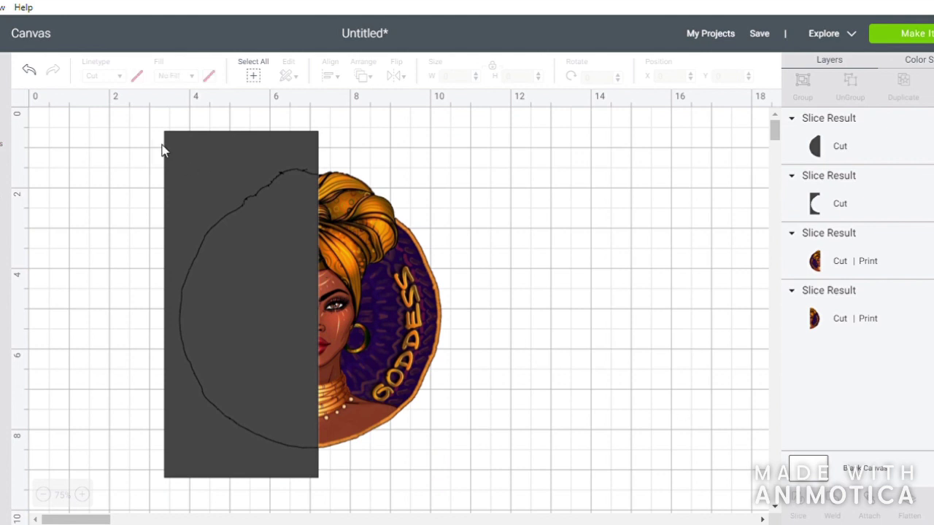
drag(184, 152, 139, 148)
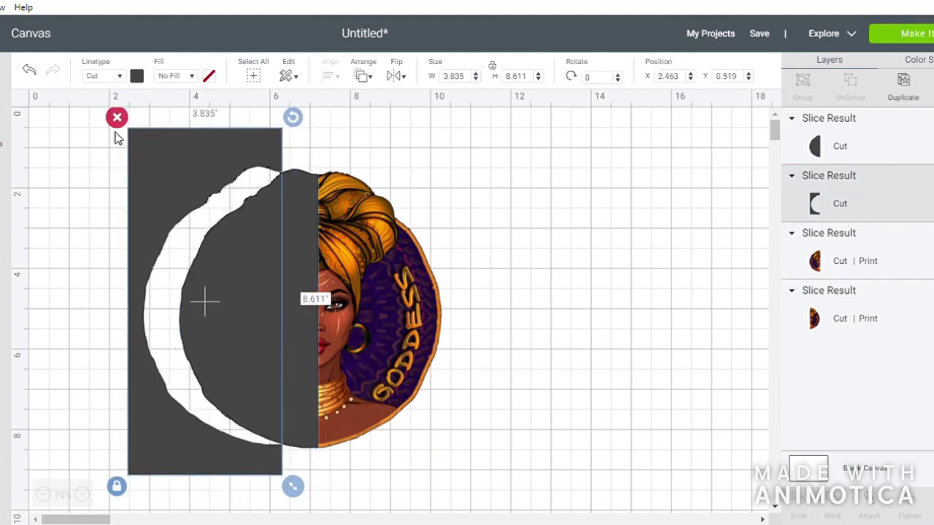
click(118, 117)
Try moving the dark half-circle slice and the left image half aside together, and delete the dark slice.
drag(264, 235, 155, 188)
shift+click(185, 286)
drag(175, 274, 154, 318)
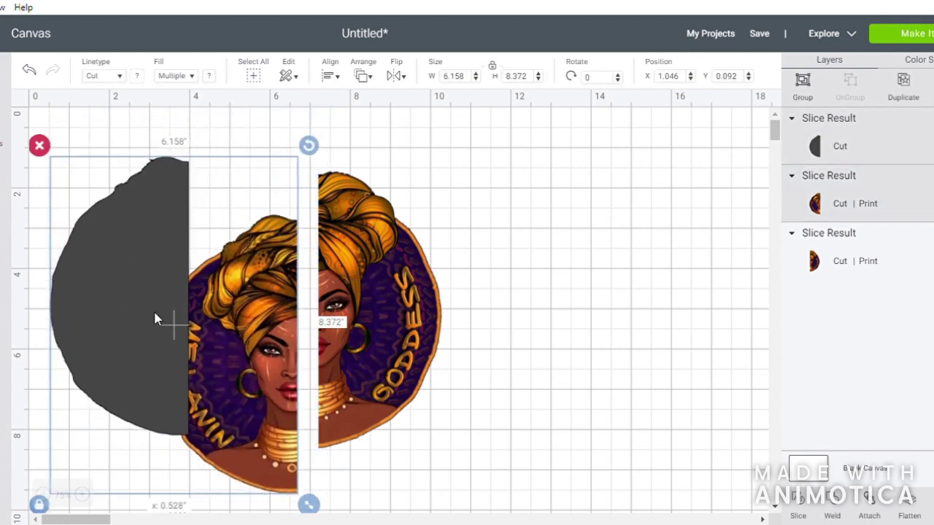
click(447, 159)
click(108, 283)
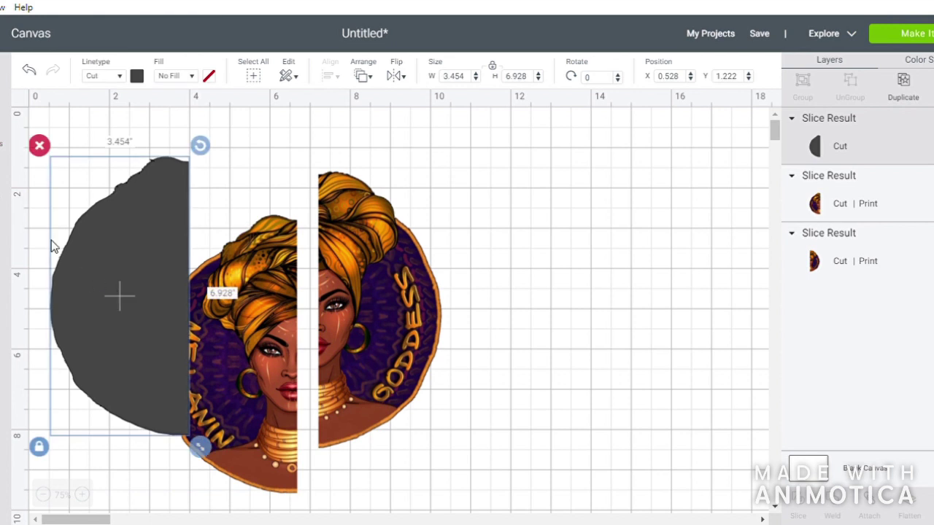
click(39, 147)
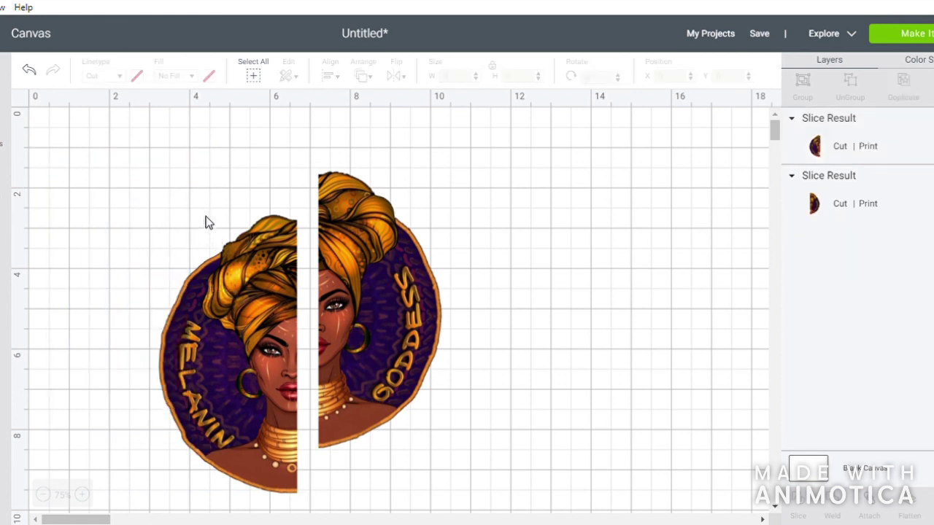
Undo the dark slice's deletion and the joint move of the dark slice and left image half.
click(30, 71)
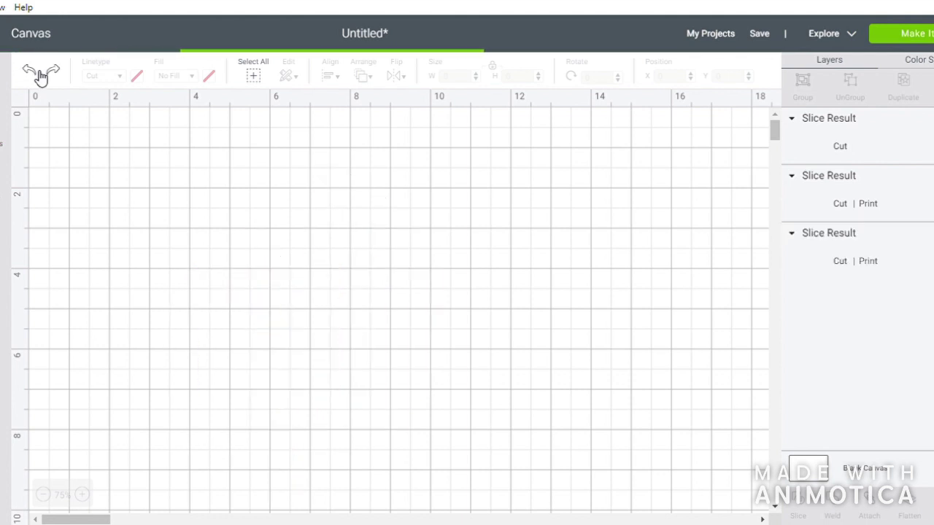
click(38, 73)
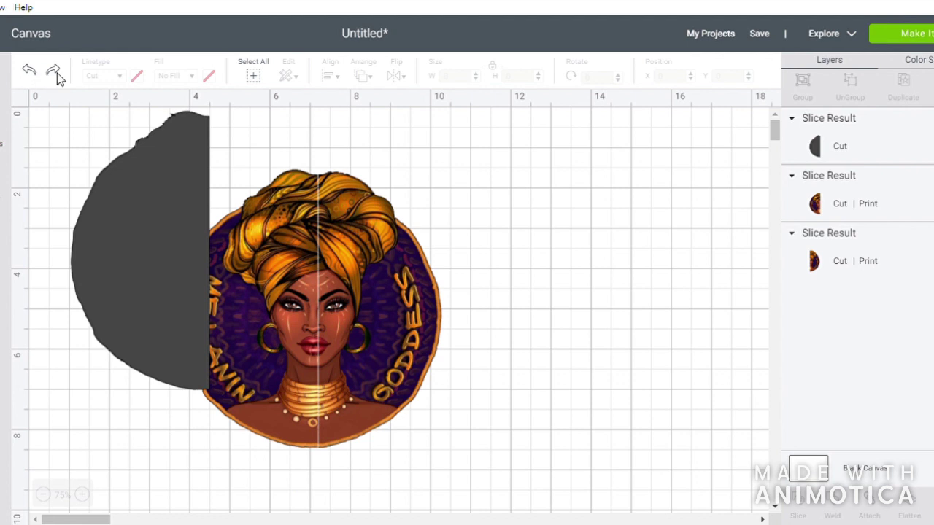
Move the dark half-circle slice down beside the image and delete it.
click(173, 171)
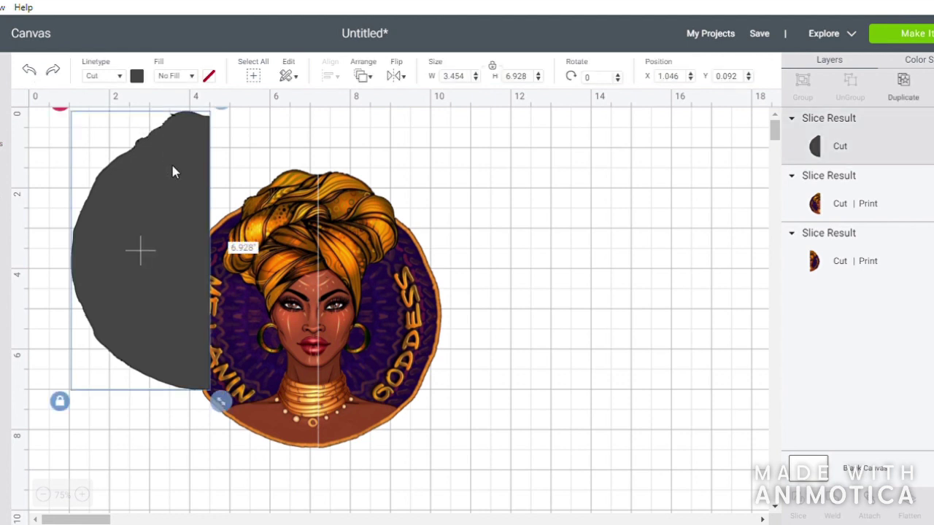
drag(170, 171, 165, 240)
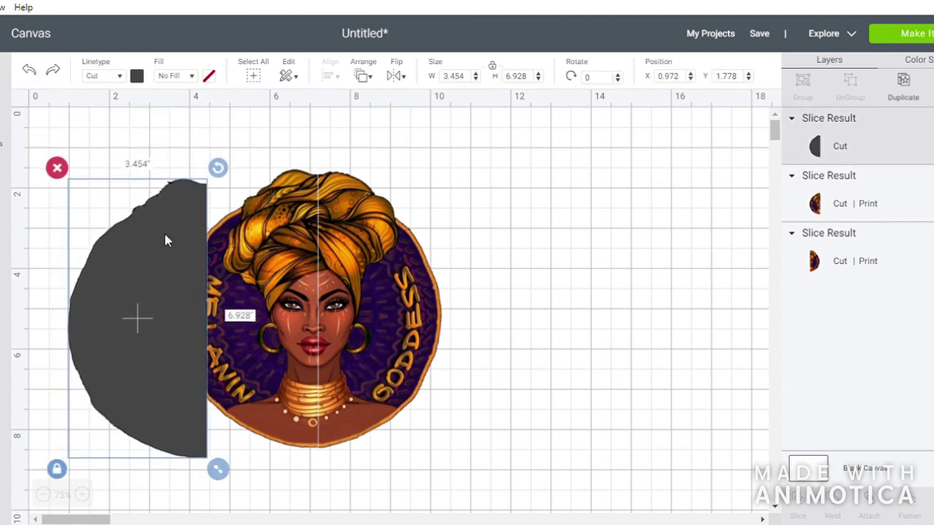
click(57, 167)
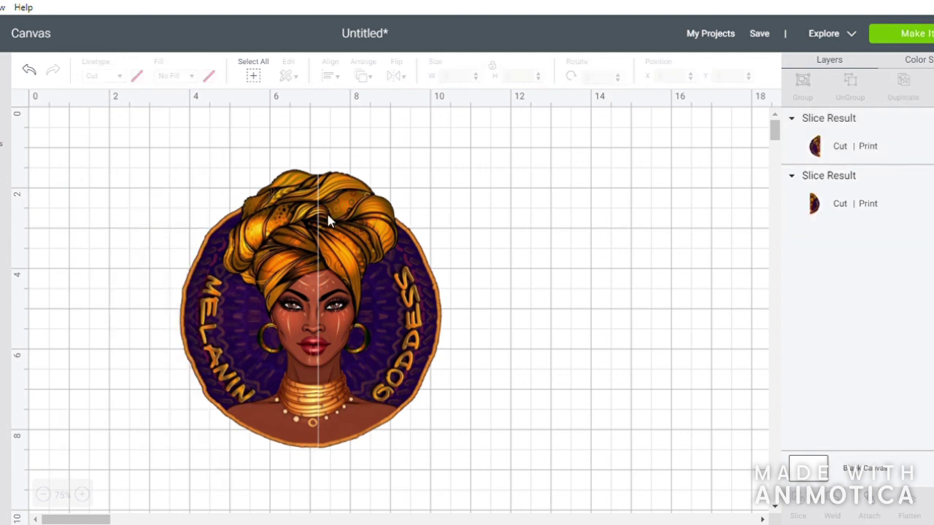
Undo the deletion of the dark half-circle slice and delete that slice again.
drag(297, 235, 298, 236)
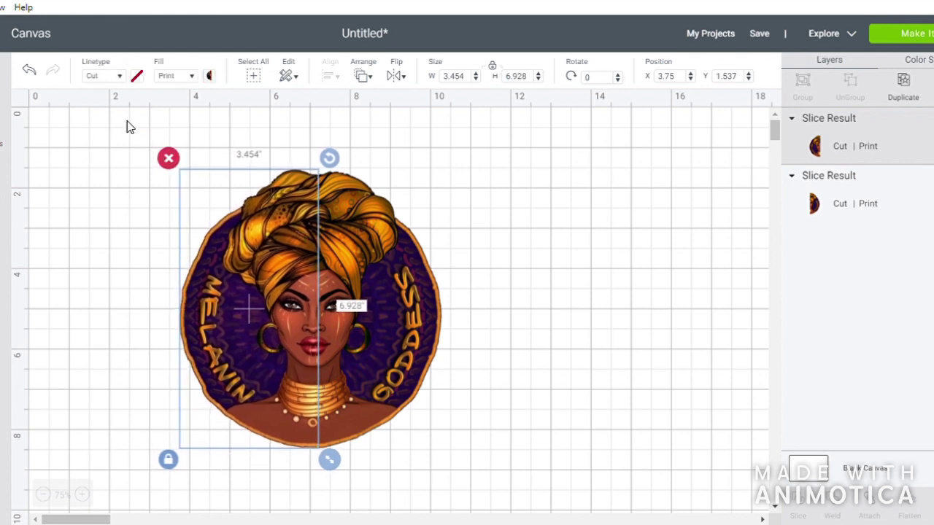
click(32, 69)
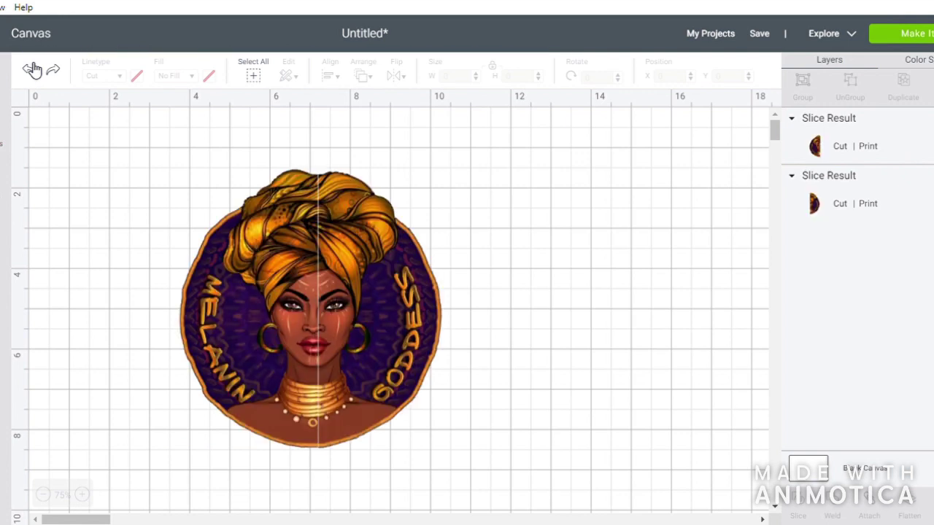
click(32, 69)
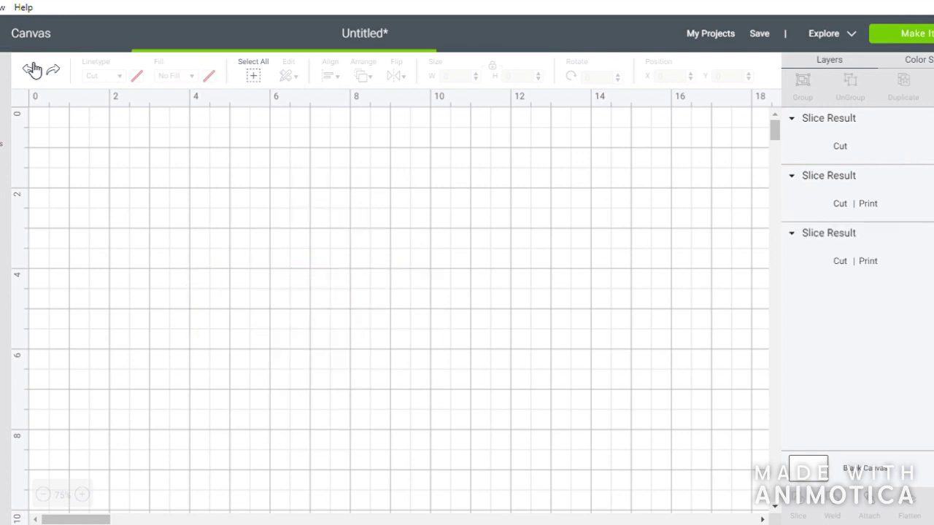
click(185, 202)
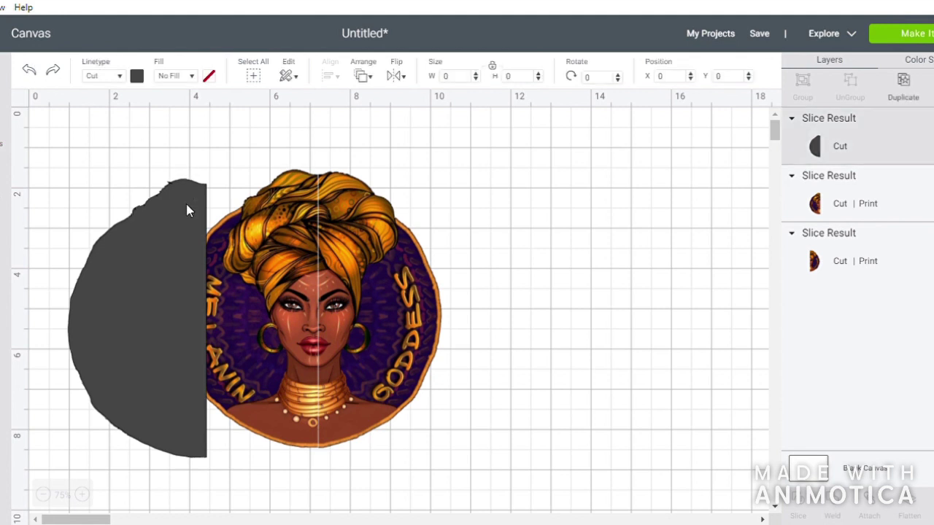
click(57, 169)
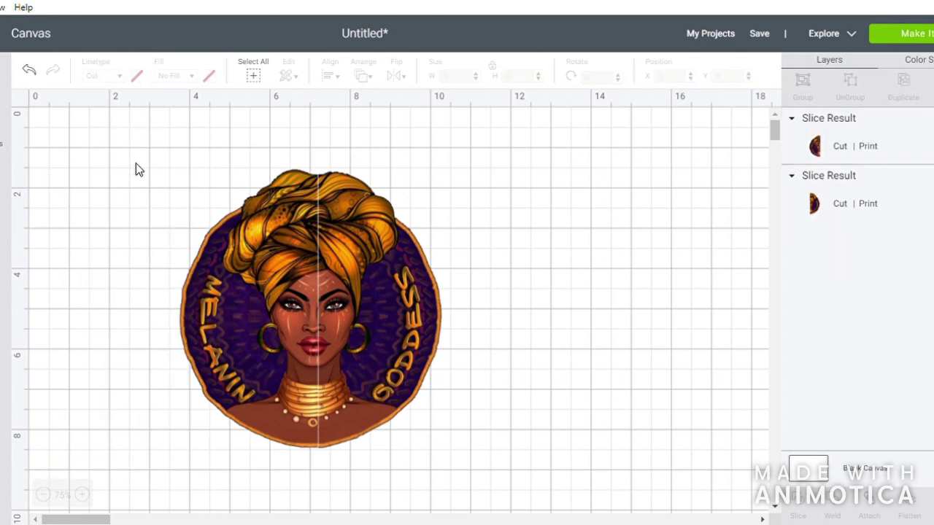
Select both image halves and resize them together to about 8.51 inches wide by 9.13 inches high.
drag(145, 161, 460, 479)
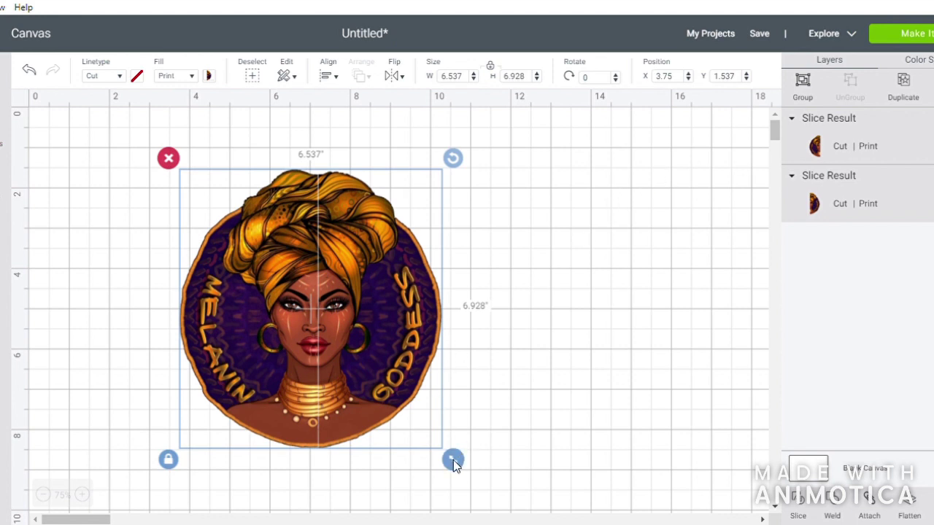
drag(453, 460, 511, 514)
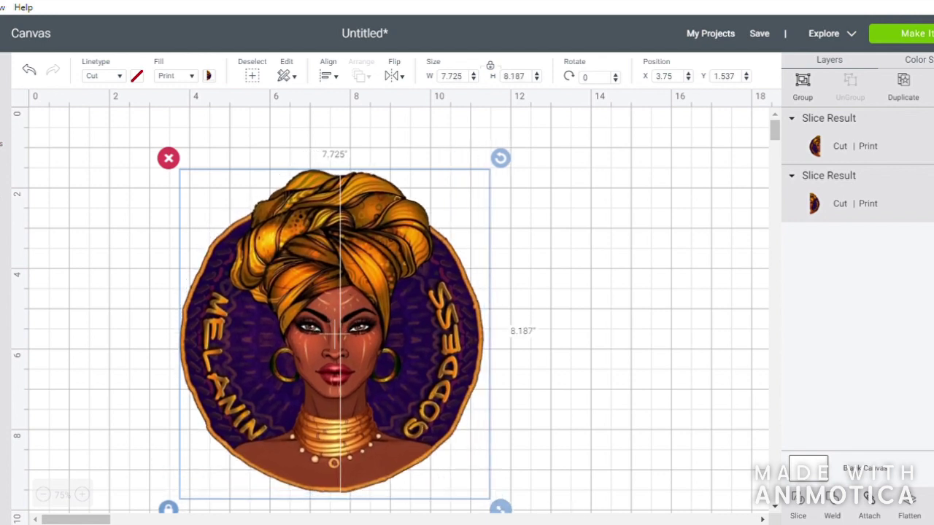
click(43, 495)
drag(343, 382, 452, 463)
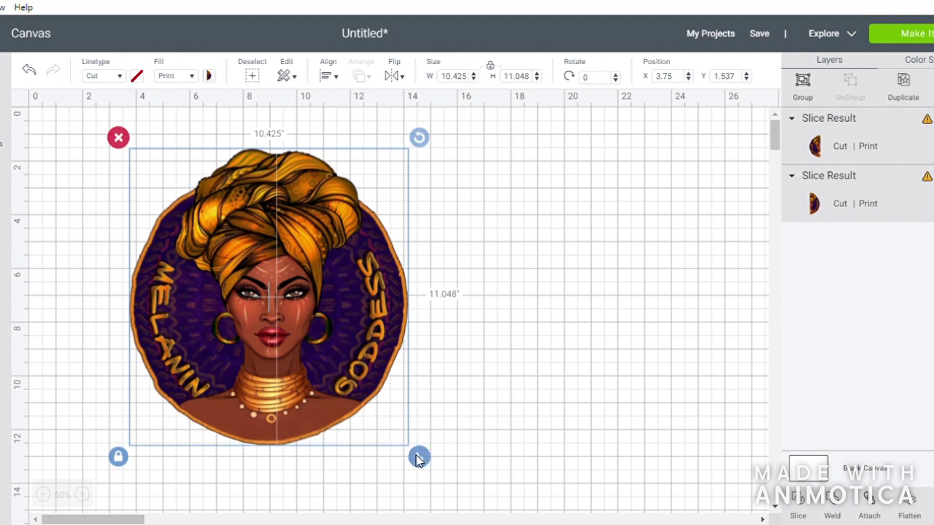
drag(419, 458, 363, 414)
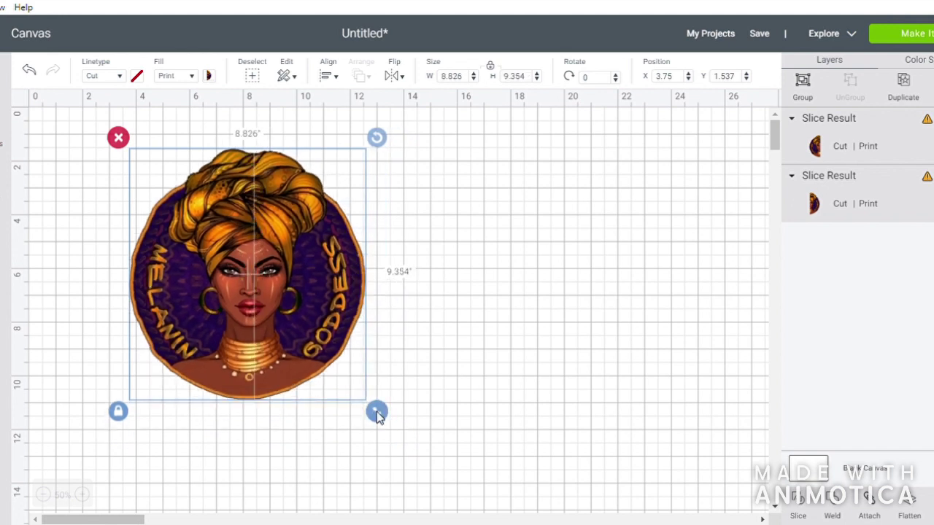
drag(377, 413, 370, 408)
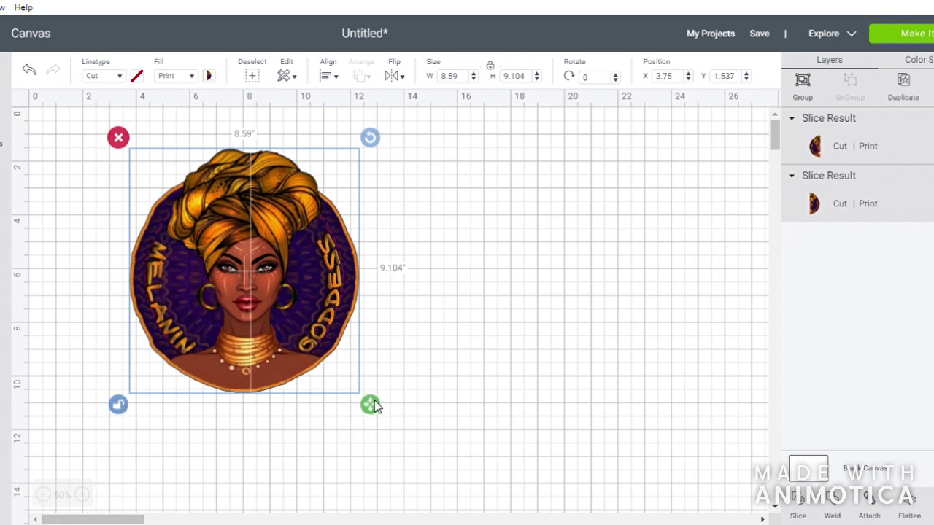
mouse_move(374, 405)
mouse_down()
mouse_move(371, 444)
mouse_move(371, 405)
mouse_up()
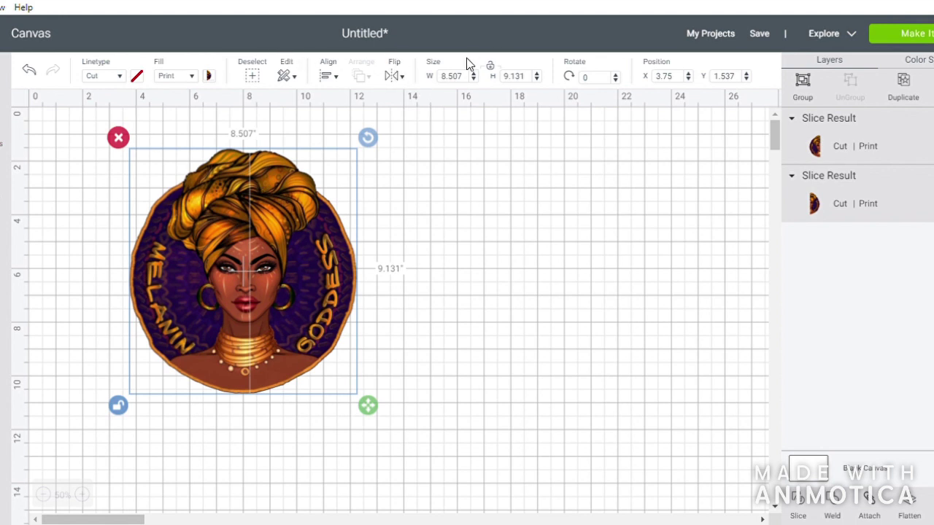
Flip both image halves horizontally and check their layout in the mat preview before returning to the canvas.
click(406, 80)
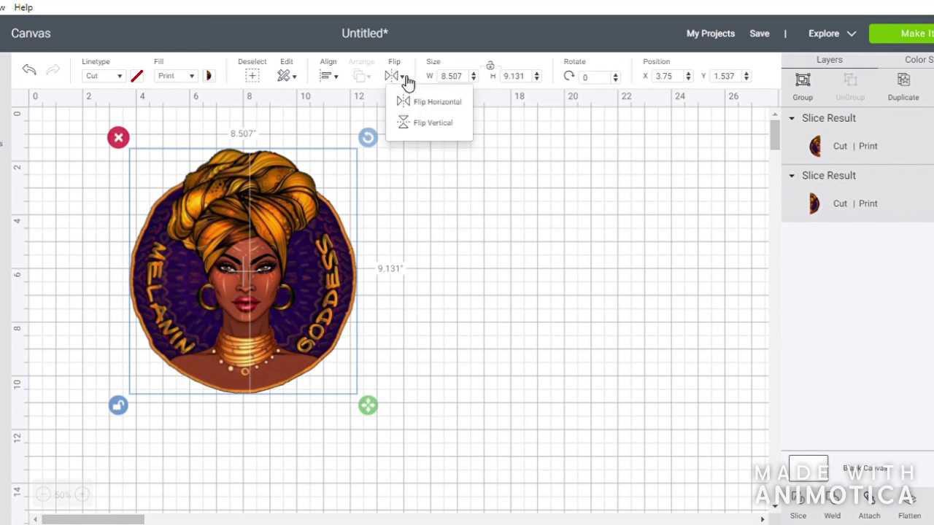
click(436, 108)
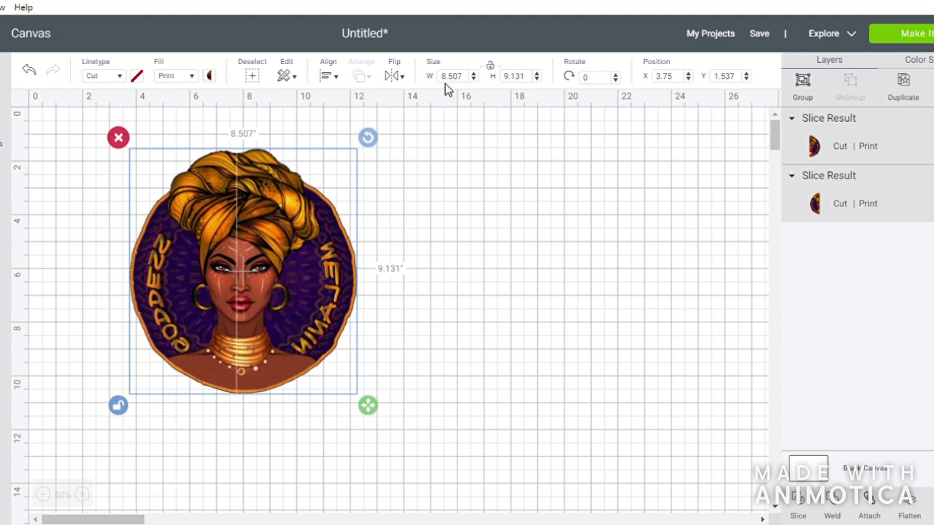
click(912, 45)
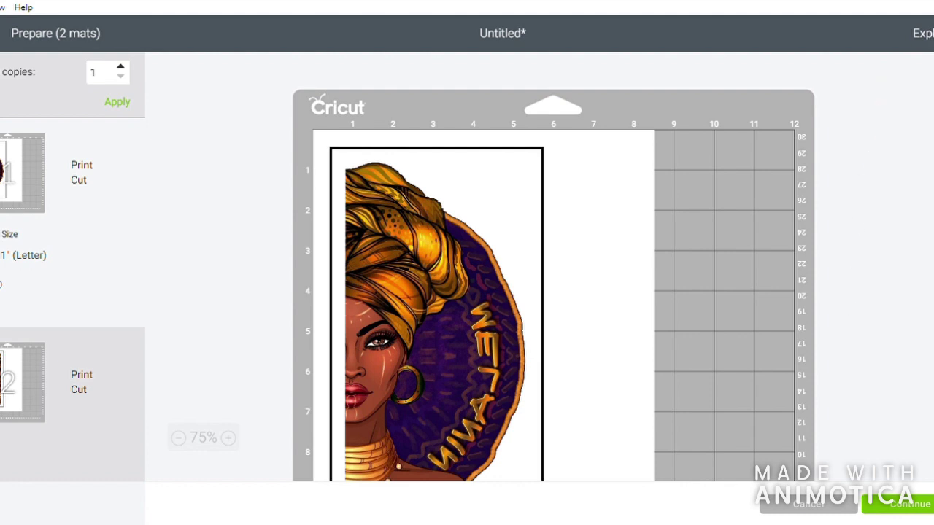
click(801, 506)
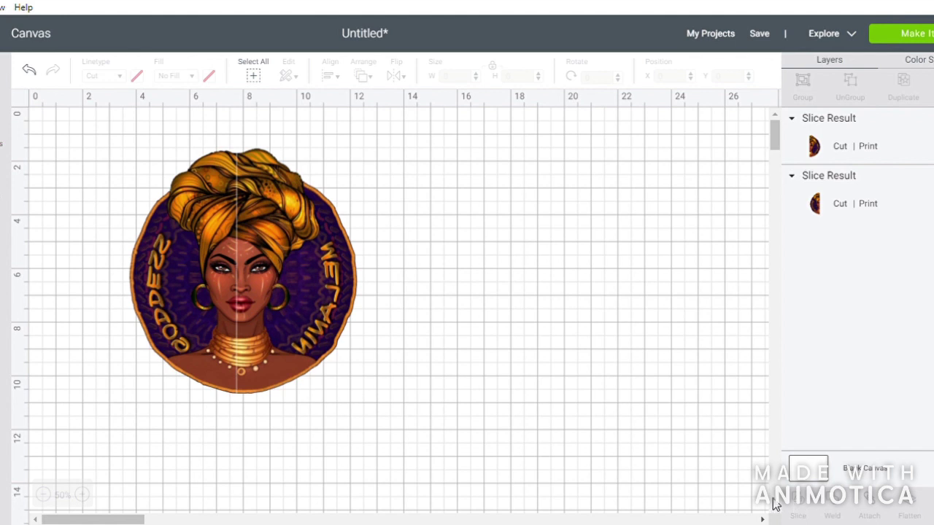
Select both image halves and stretch them together to about 11.4 inches wide by 9.2 inches high.
drag(154, 133, 364, 351)
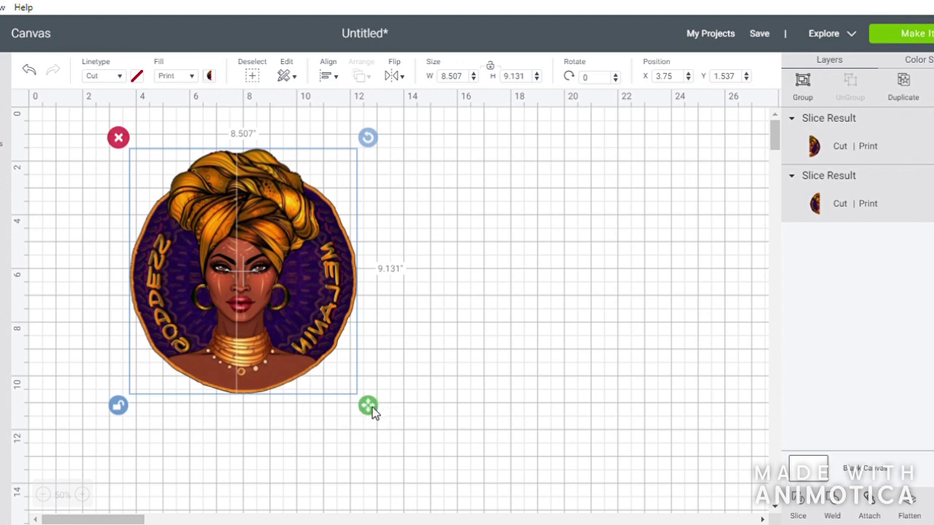
drag(372, 407, 395, 412)
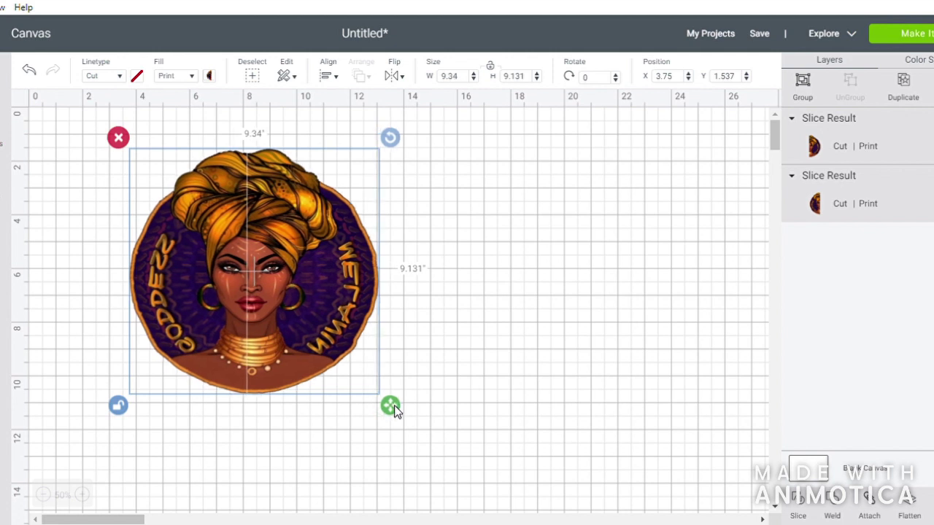
drag(394, 411, 445, 410)
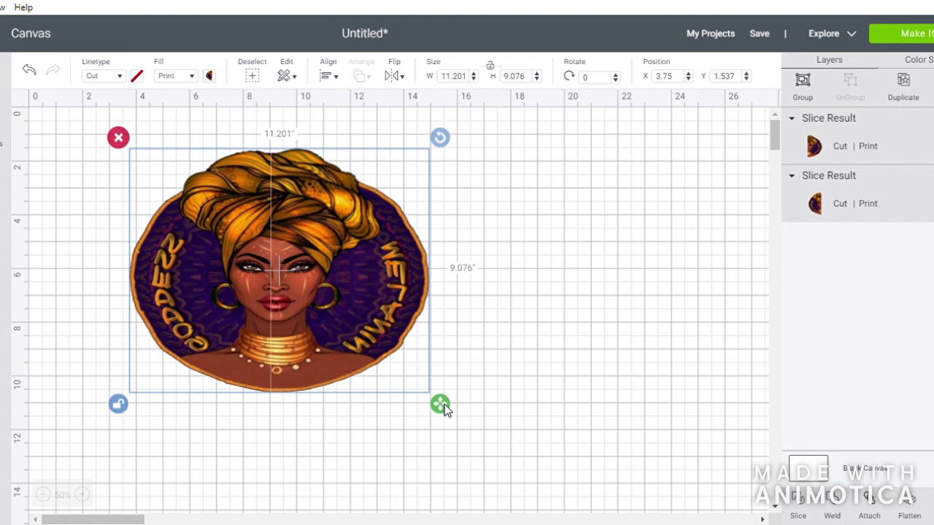
drag(444, 404, 444, 413)
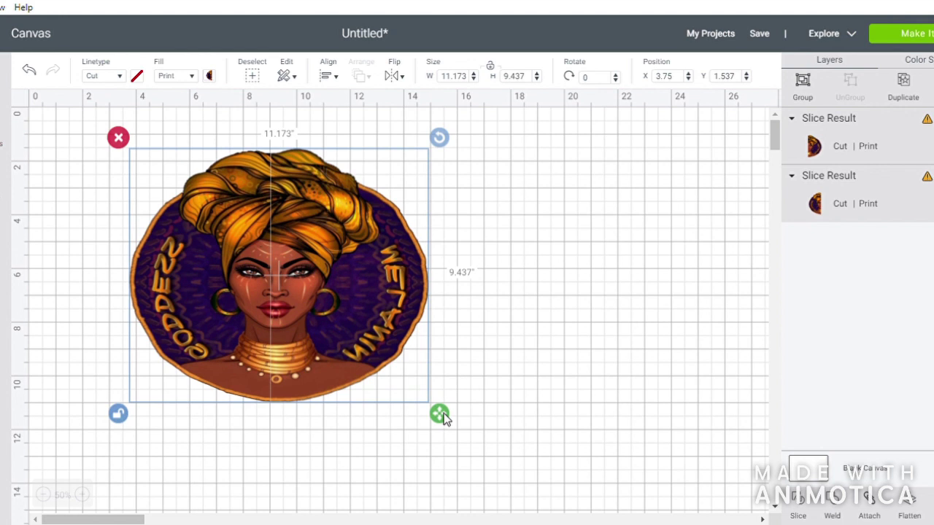
drag(443, 413, 442, 408)
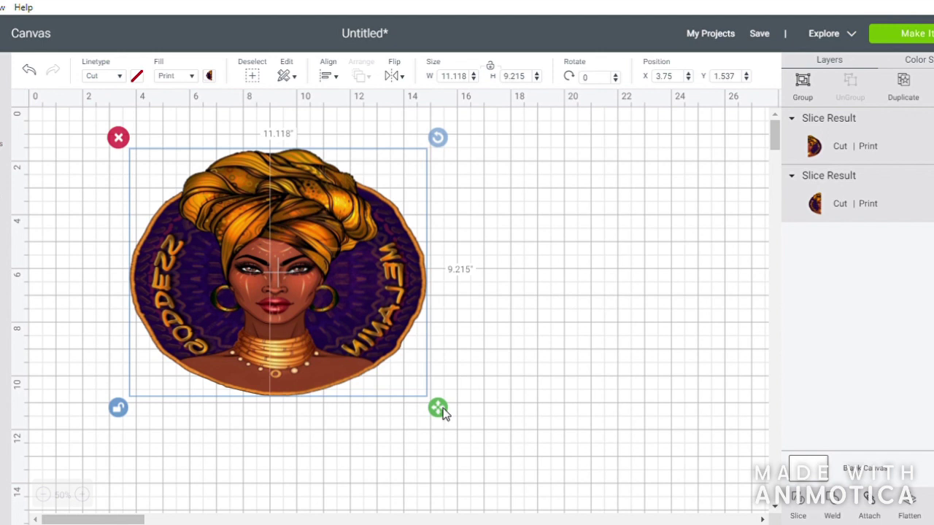
drag(442, 408, 449, 408)
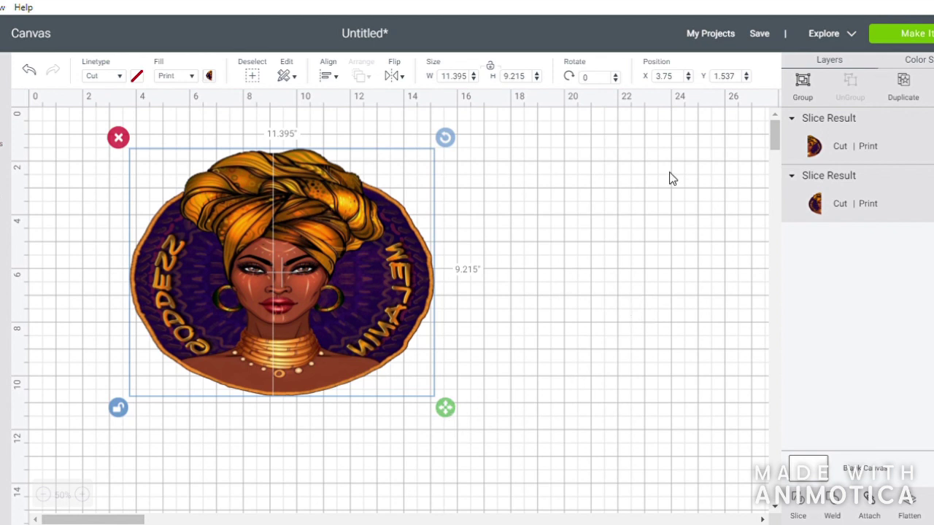
Send the resized halves to the two print-then-cut mats and open the print setup for the first mat.
click(905, 40)
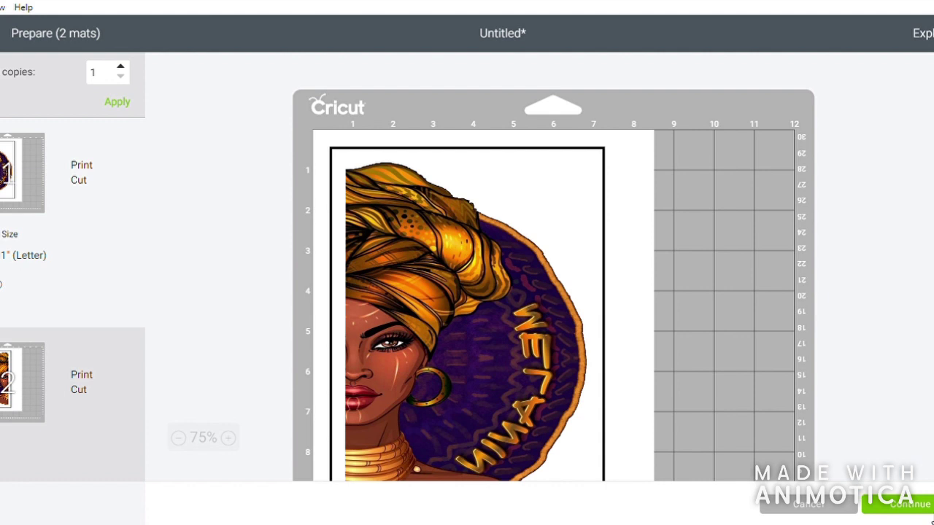
click(905, 503)
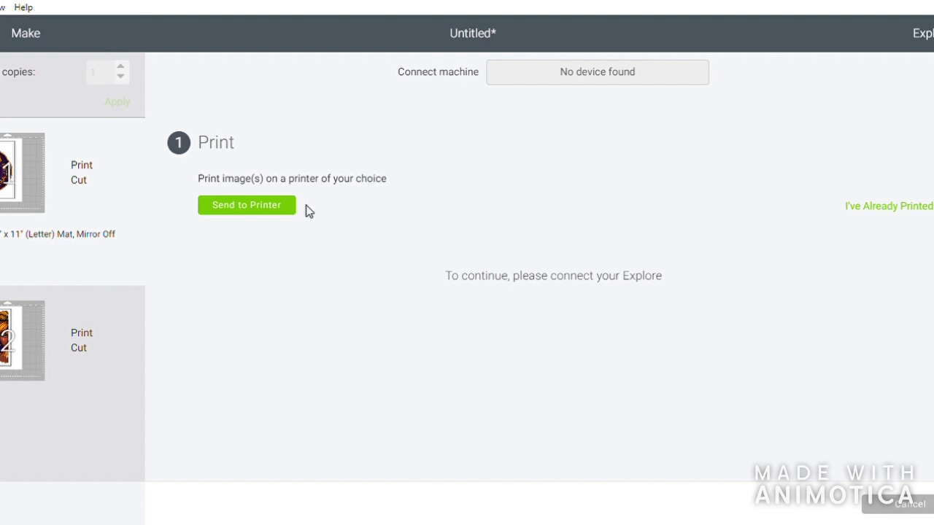
click(267, 208)
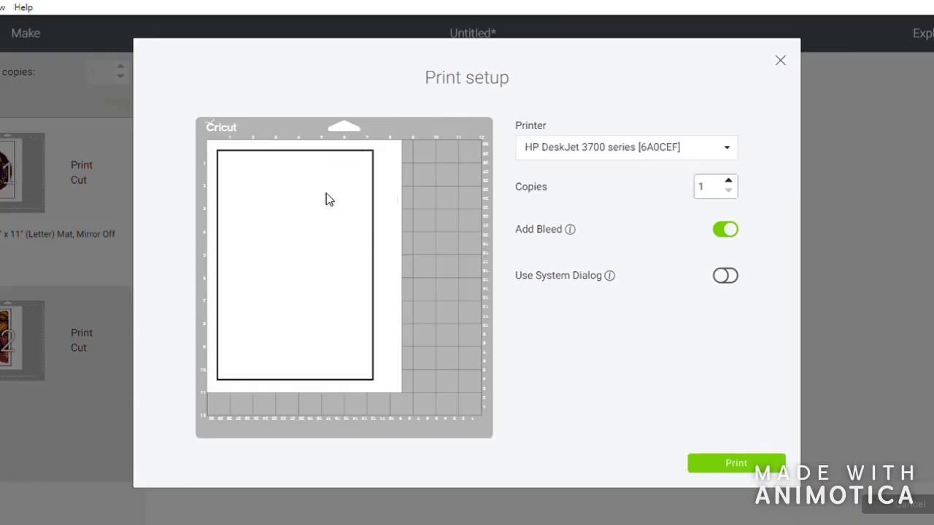
Print the first half without bleed on the EPSON ET-2720 Series printer.
click(735, 231)
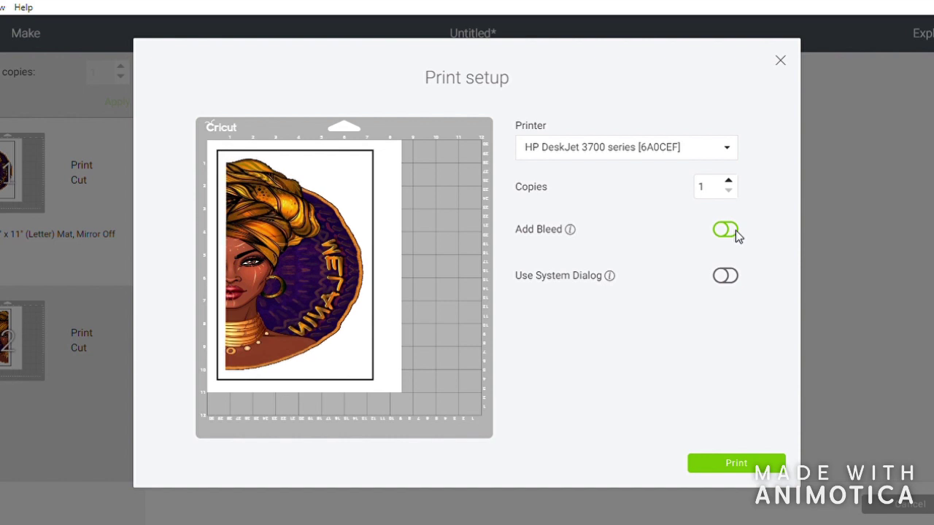
click(727, 151)
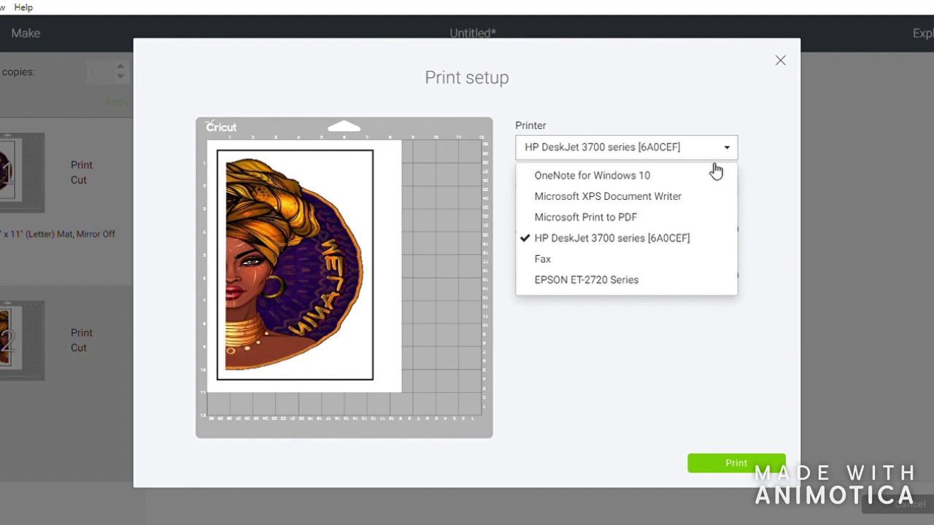
click(617, 283)
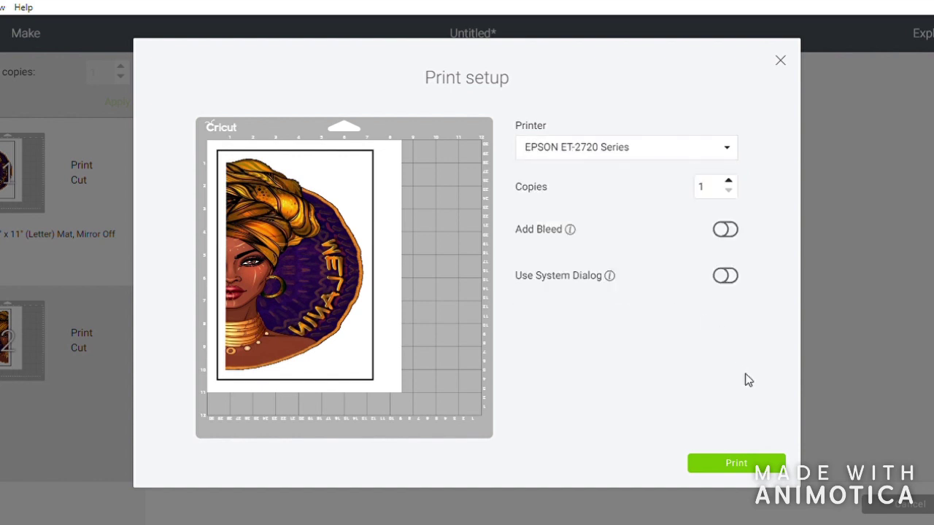
click(747, 469)
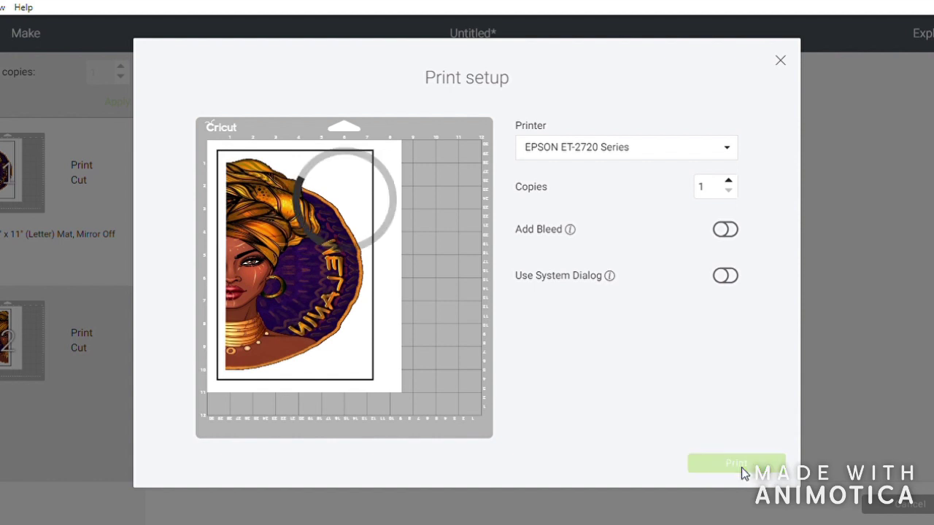